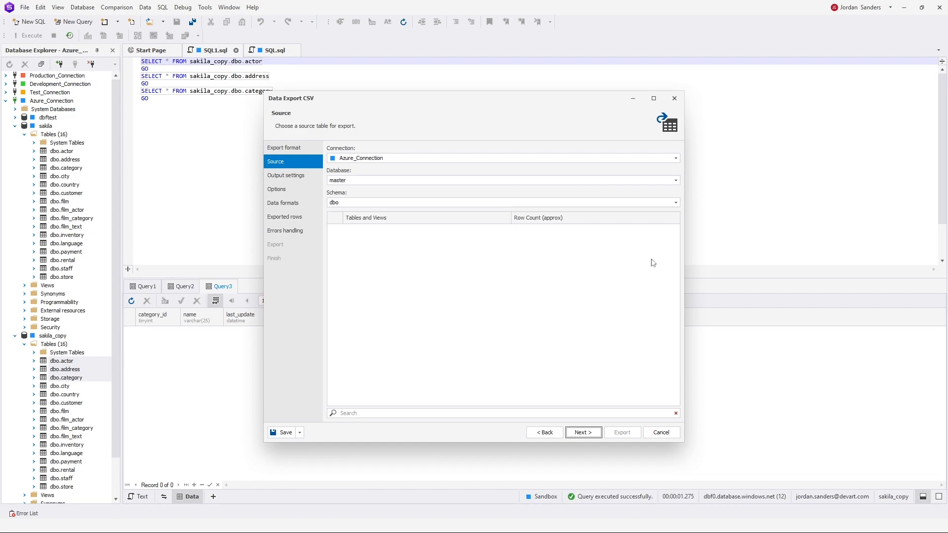
- Choose the actor, address and category tables of the sakila database as the CSV export source
left_click(676, 181)
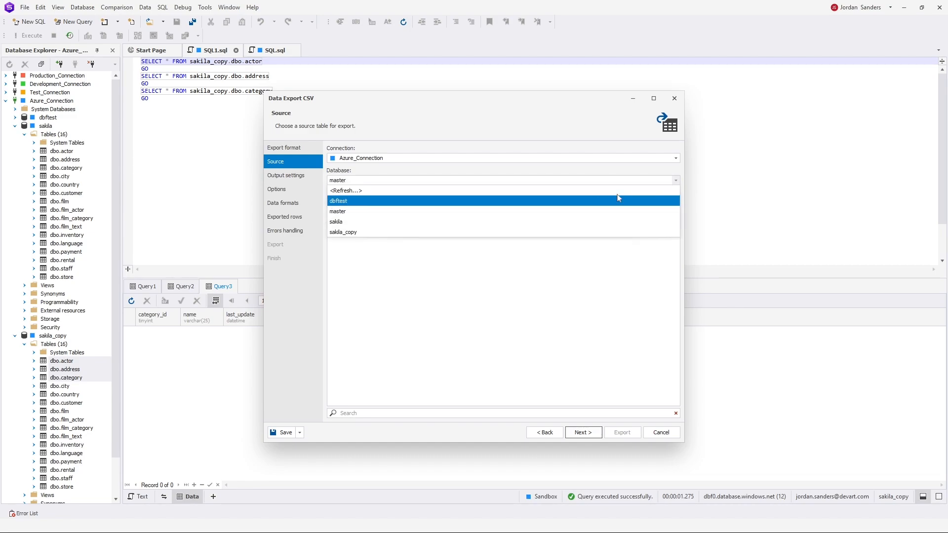
left_click(495, 223)
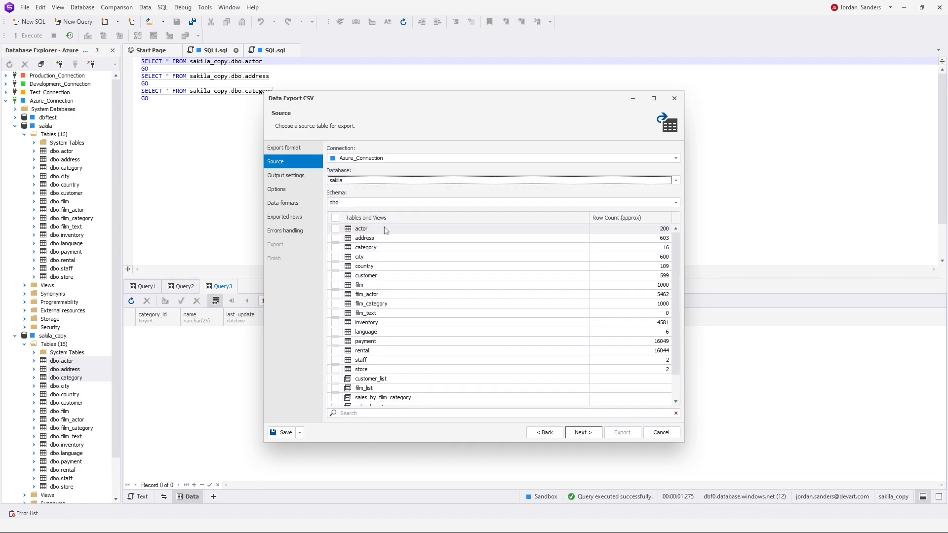
left_click(335, 229)
left_click(335, 238)
left_click(335, 248)
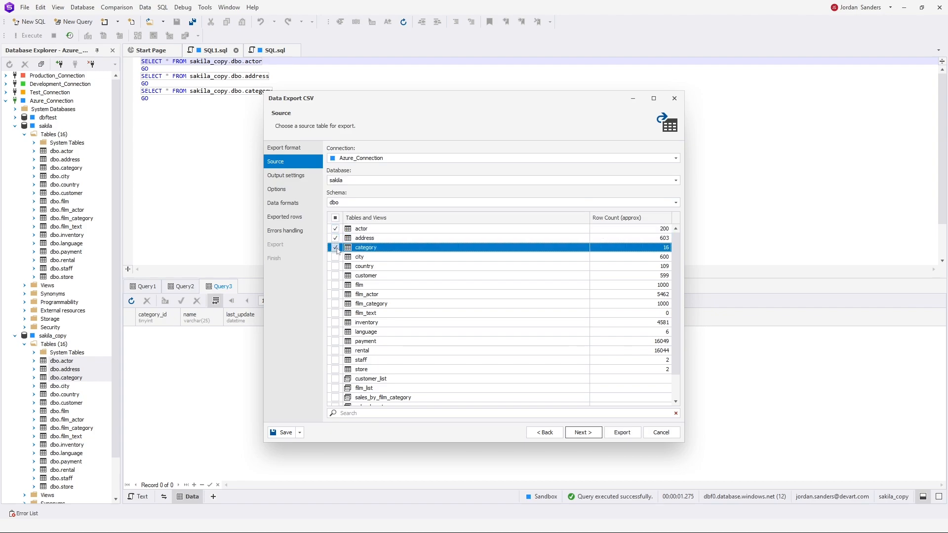
left_click(583, 431)
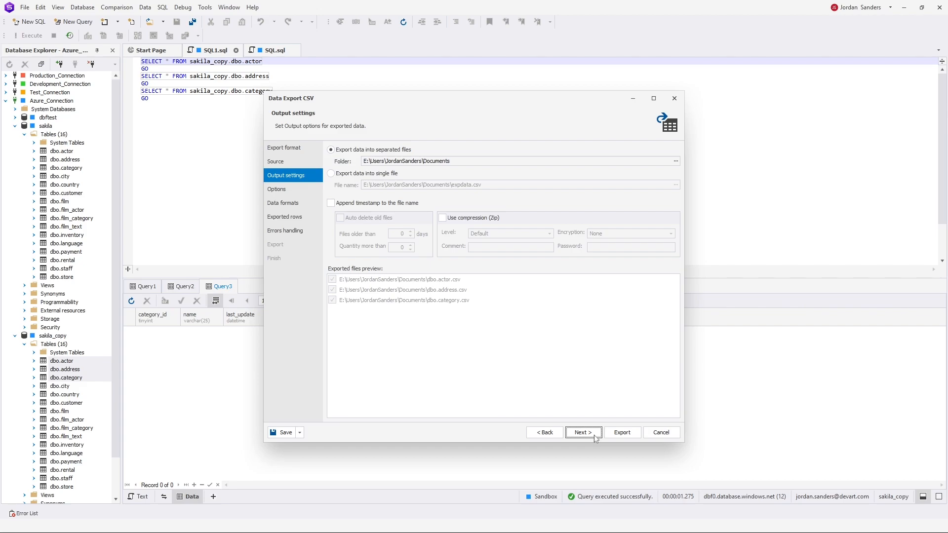
- Export the tables to separate CSV files with a table header, comma separator, all columns and rows, and a user prompt on errors
left_click(596, 437)
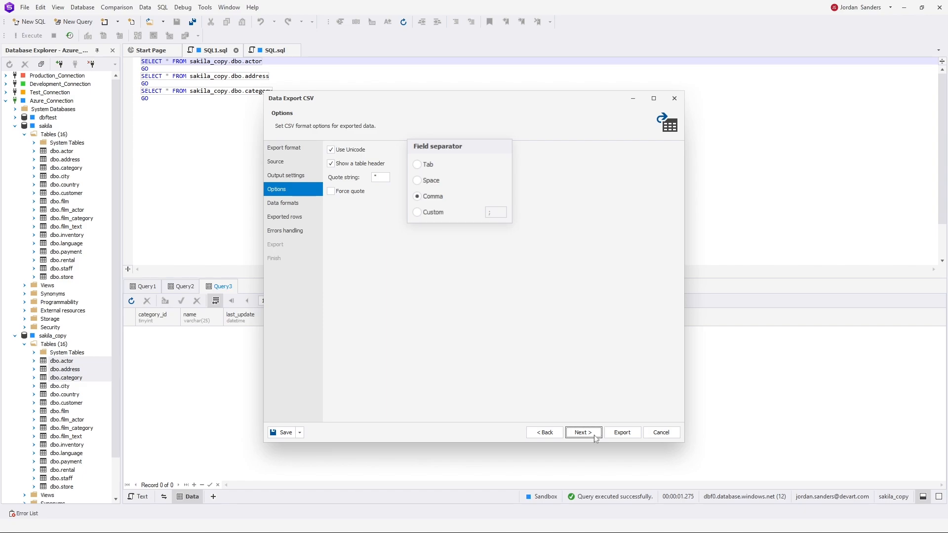
left_click(583, 432)
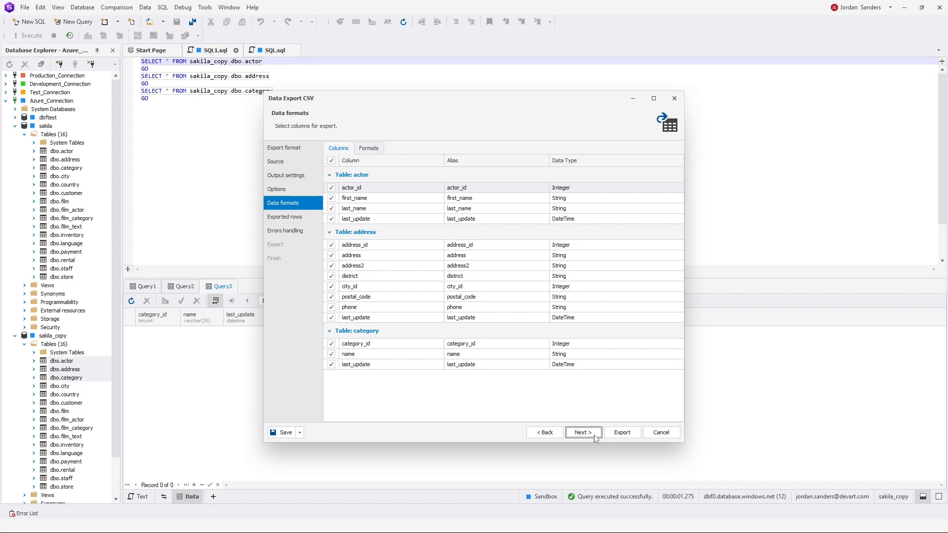
left_click(382, 153)
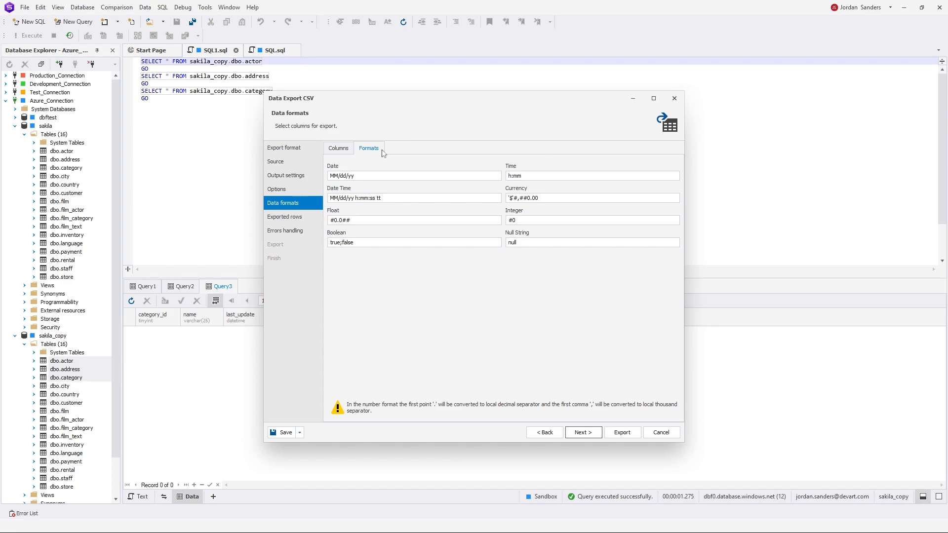
left_click(592, 436)
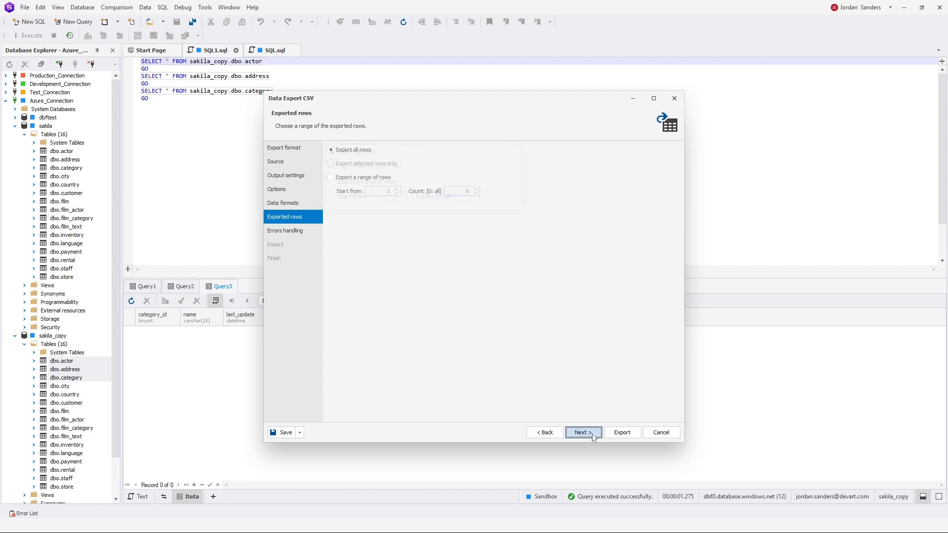
left_click(592, 436)
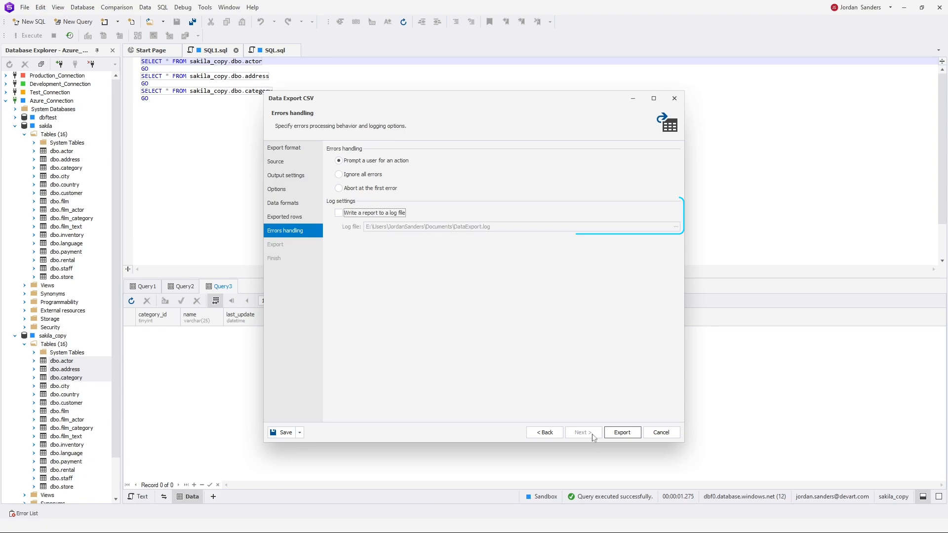
left_click(635, 435)
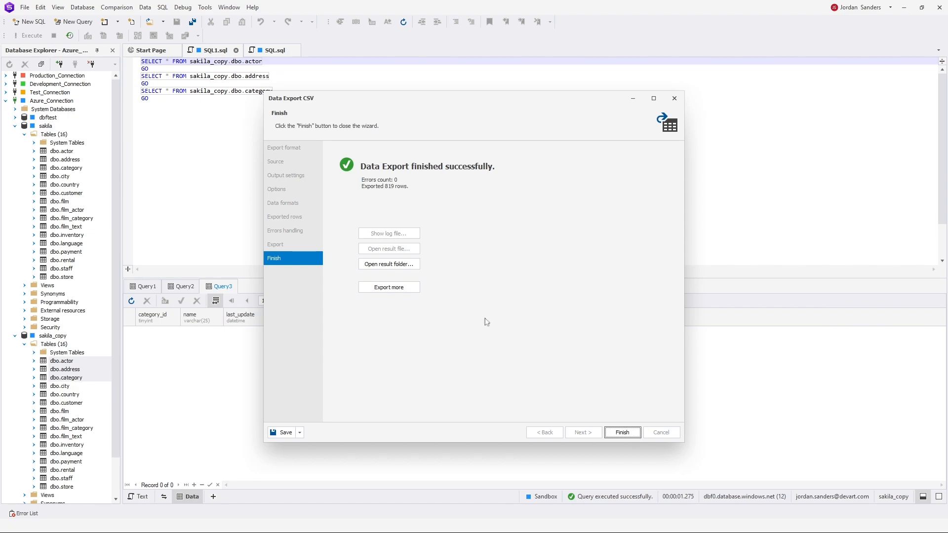
- Check the exported CSV files in the result folder, and close the folder and the export wizard
left_click(417, 266)
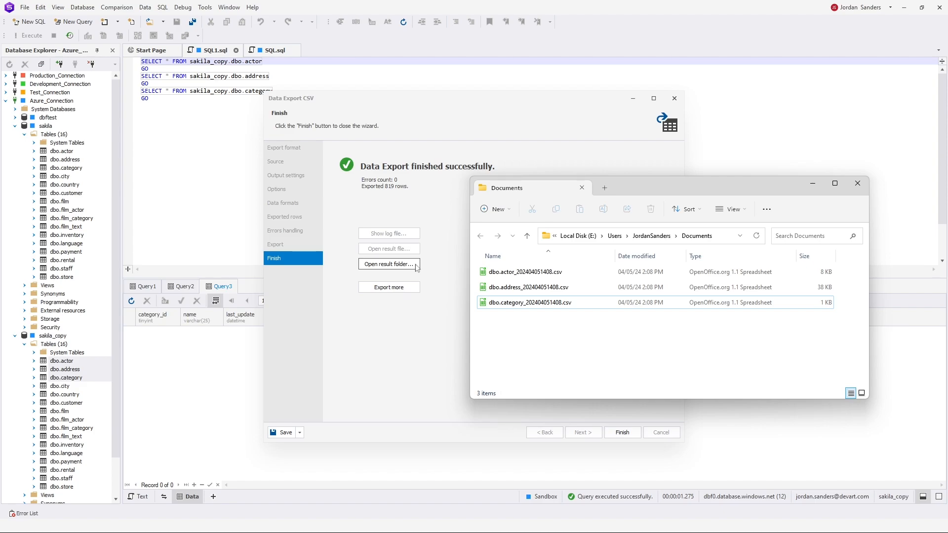
left_click(857, 184)
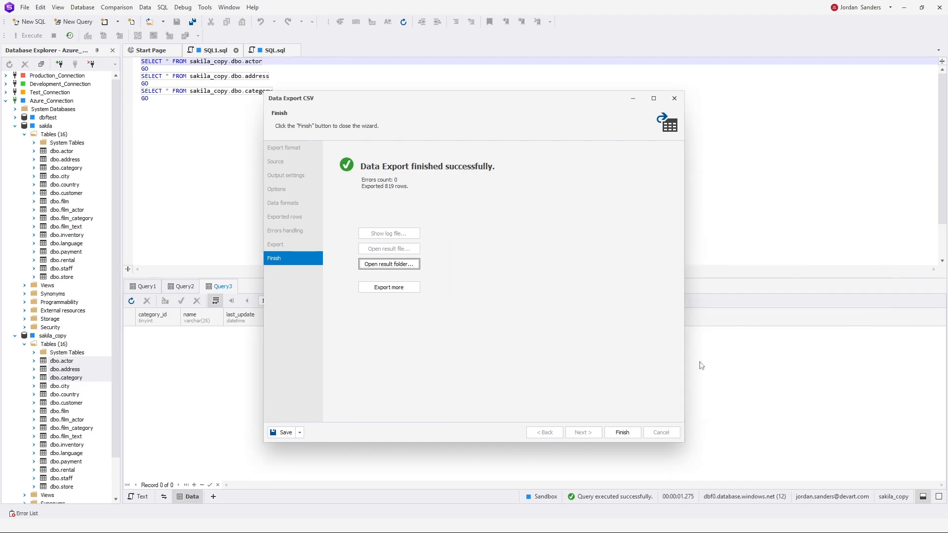
left_click(632, 435)
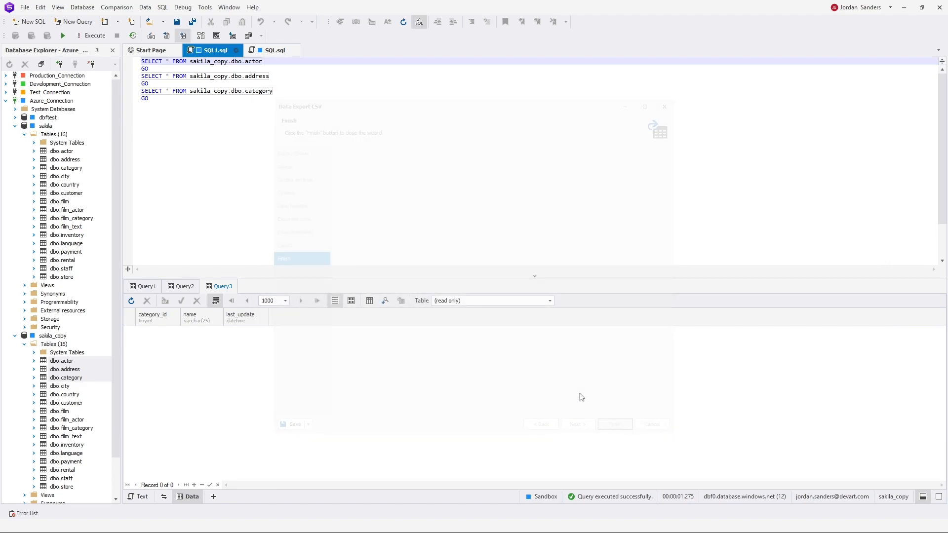
- Start a data import in CSV format with dbo.actor_202404051408.csv as the source file
left_click(91, 10)
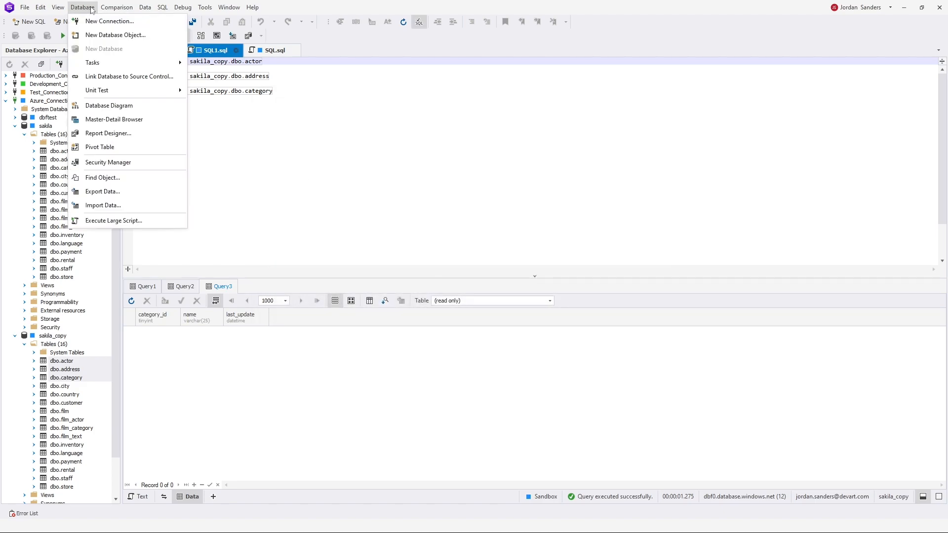
left_click(140, 207)
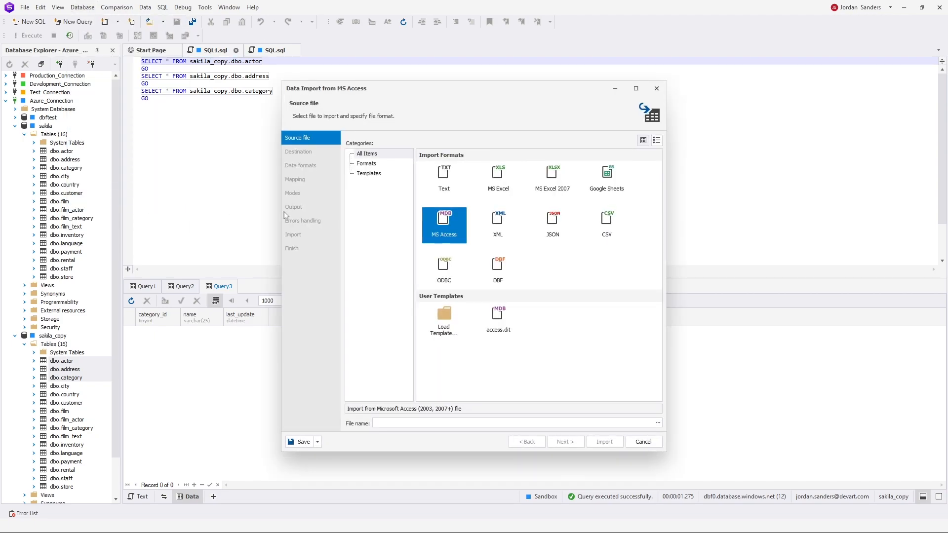
left_click(622, 236)
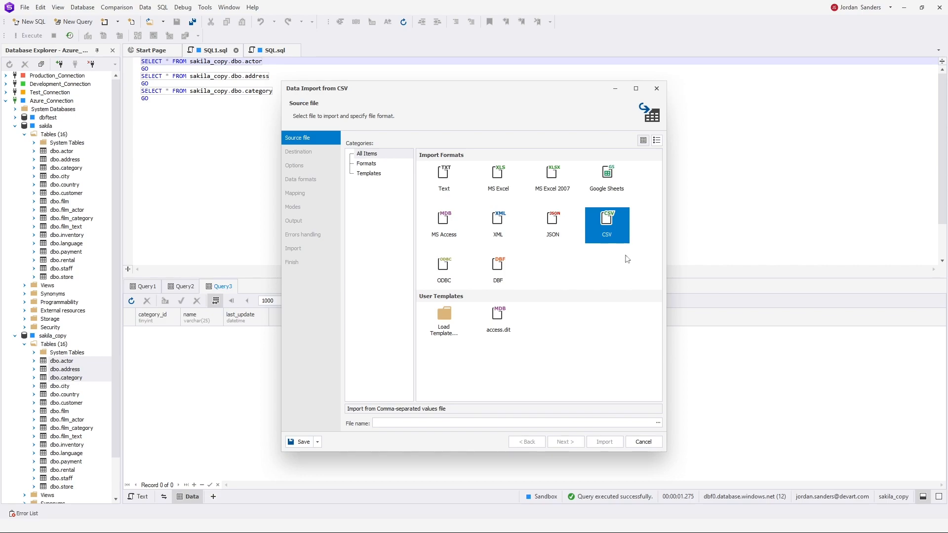
left_click(658, 423)
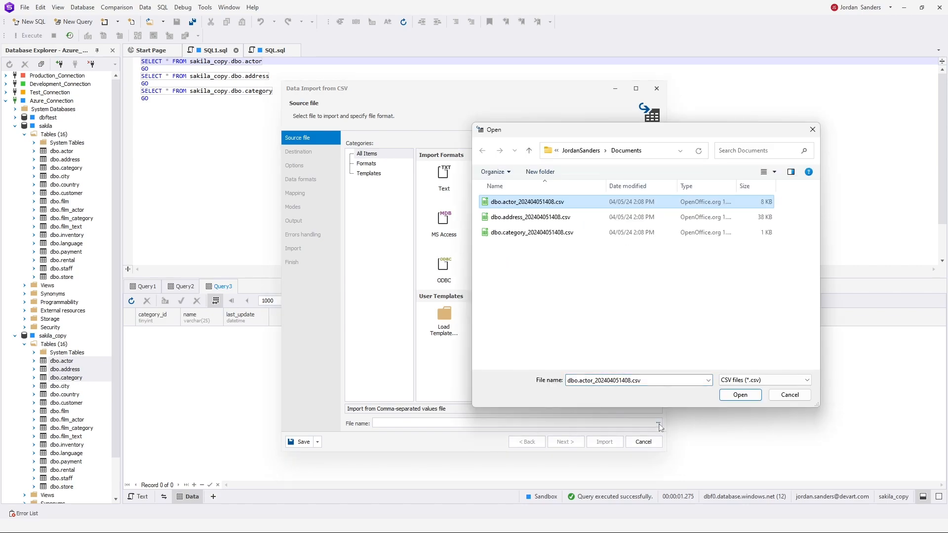
left_click(743, 396)
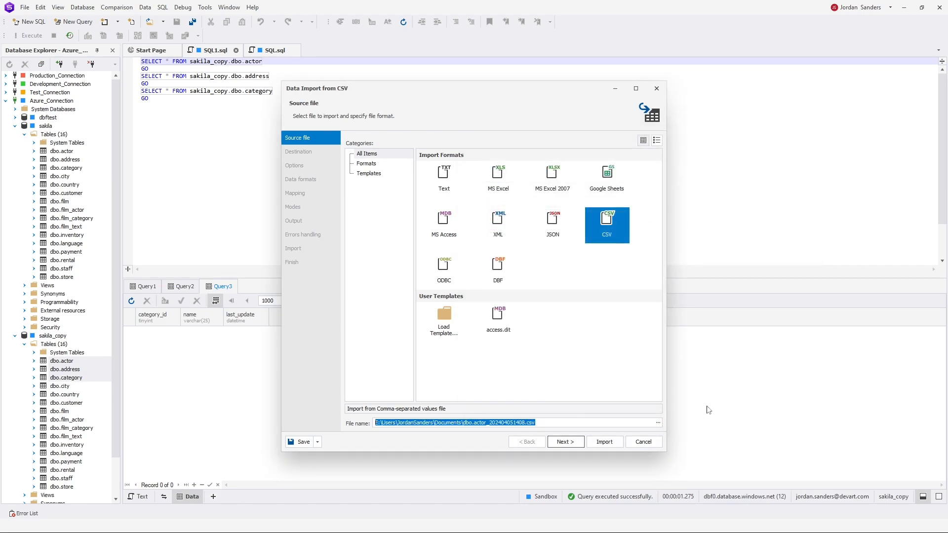
left_click(573, 442)
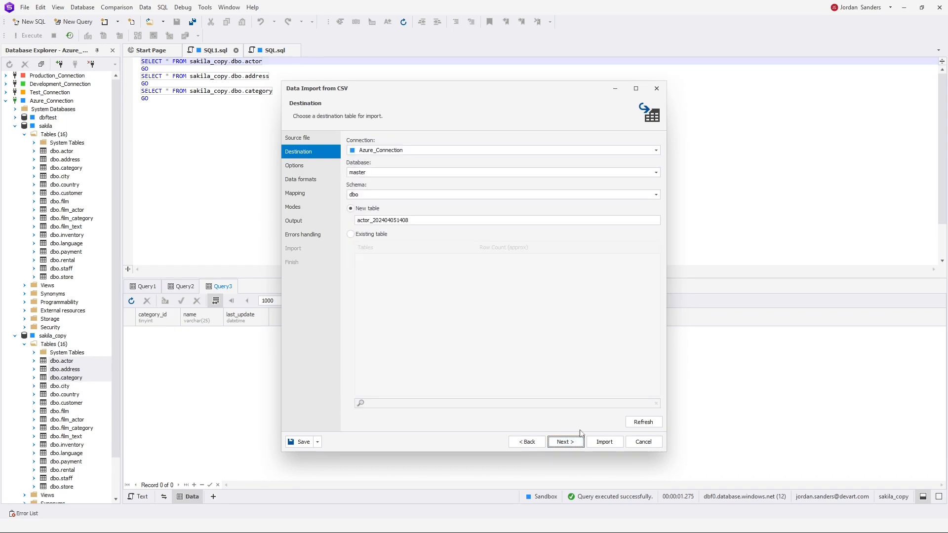
- Set the import destination to the existing actor table in the sakila_copy database
left_click(657, 173)
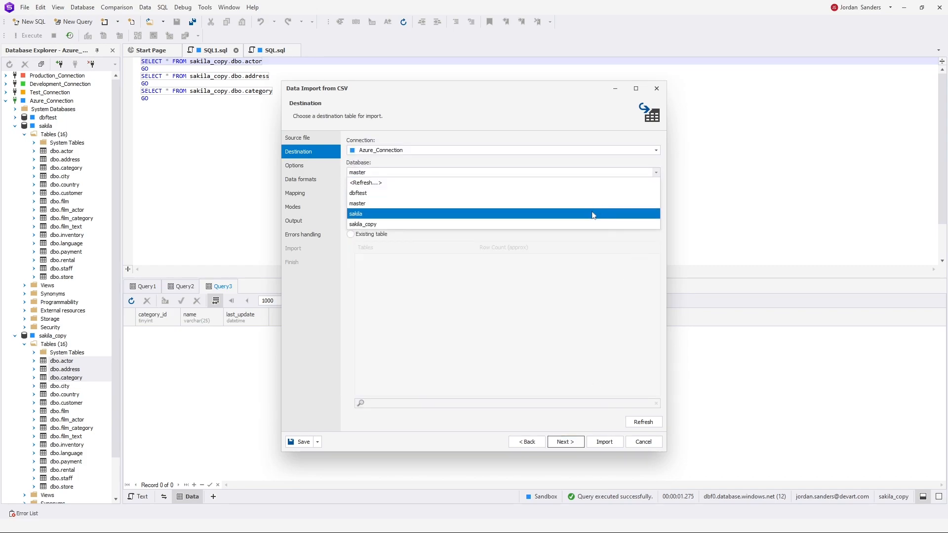
left_click(575, 224)
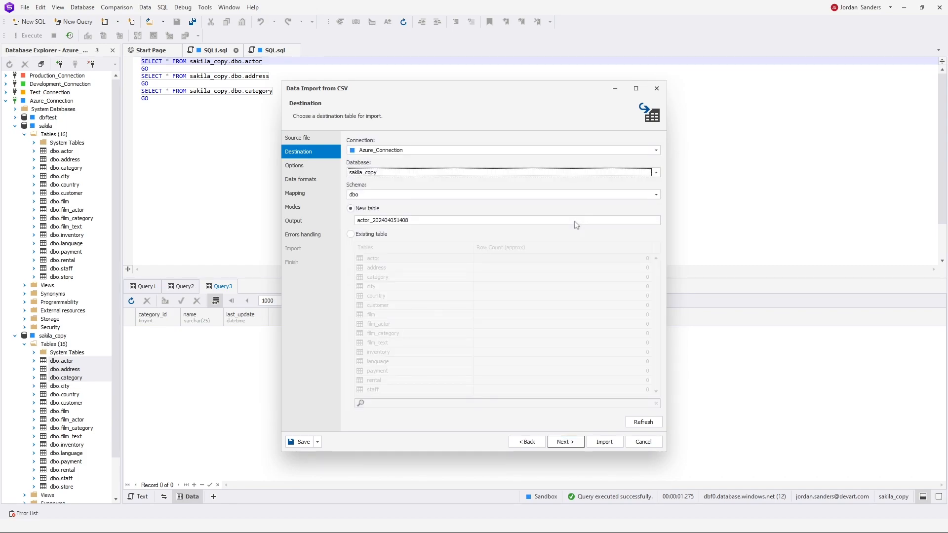
left_click(351, 234)
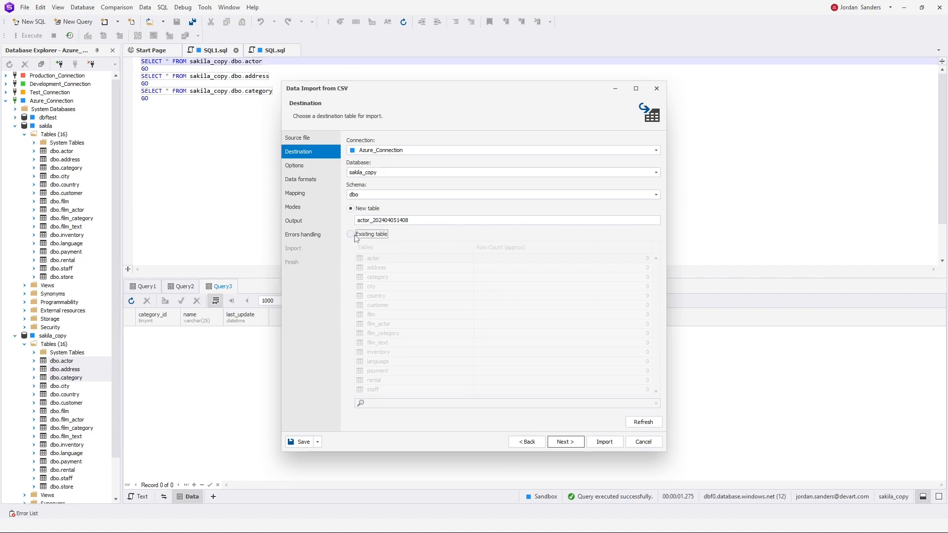
left_click(395, 262)
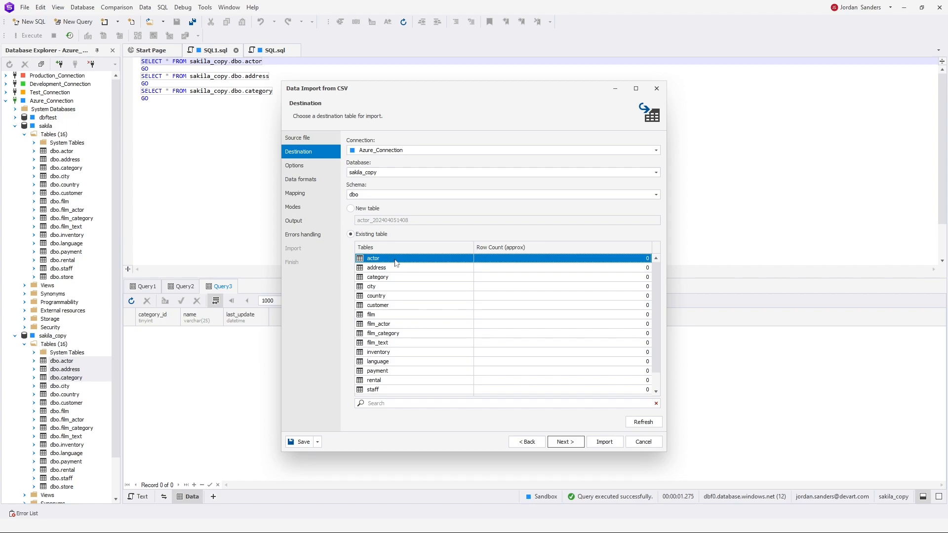
left_click(578, 446)
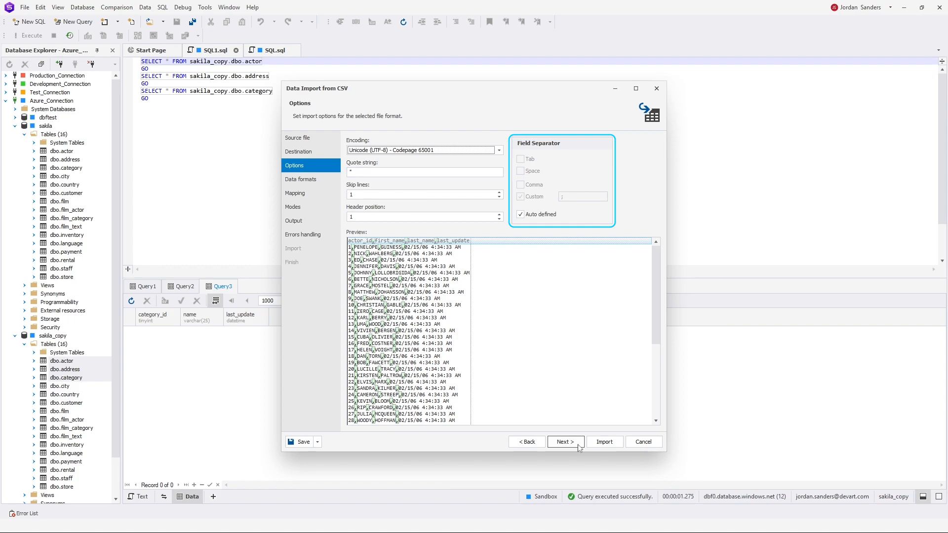
- Accept the CSV import options, review the common and per-column data formats, and keep the automatic column mapping
left_click(565, 441)
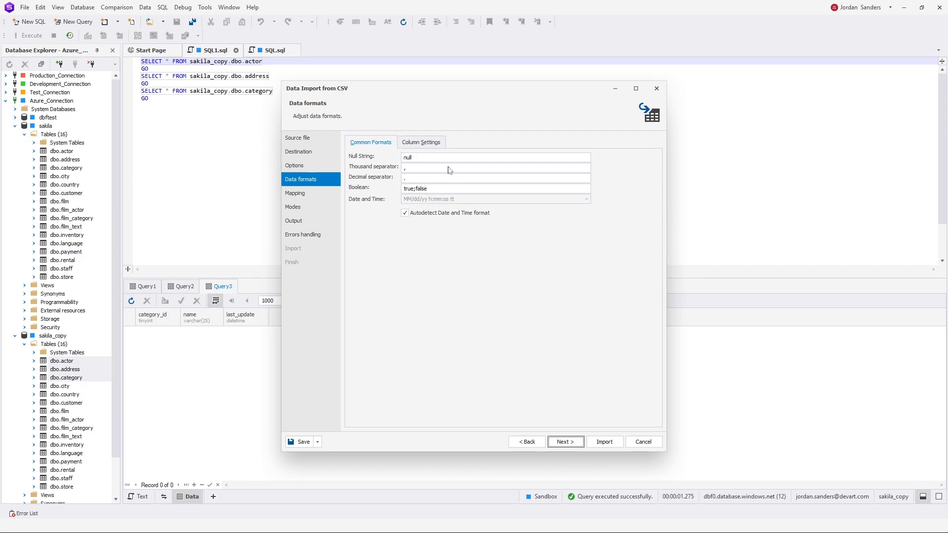
left_click(438, 145)
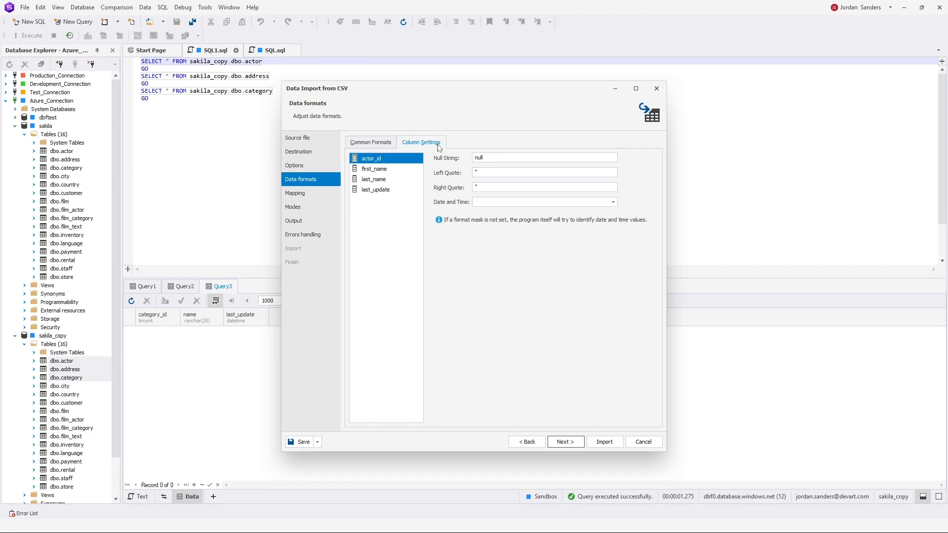
left_click(577, 443)
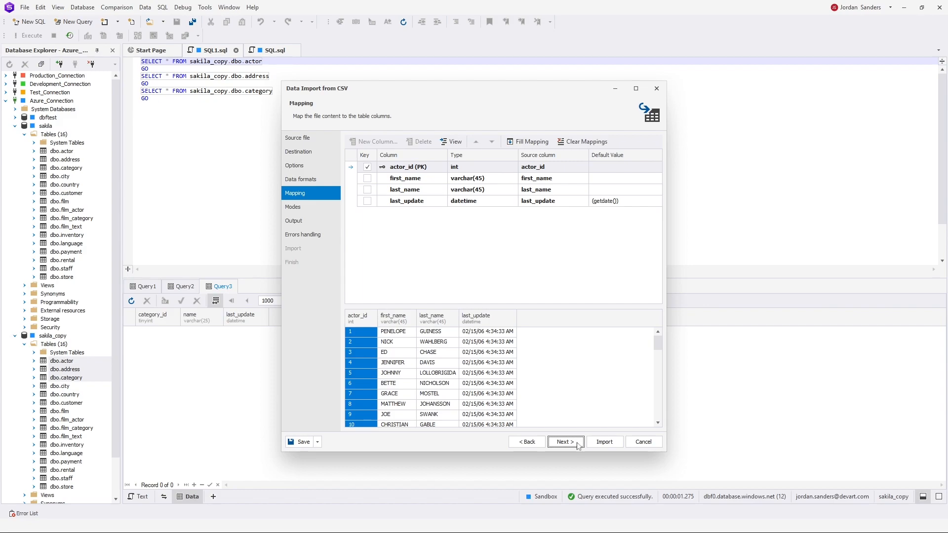
left_click(565, 442)
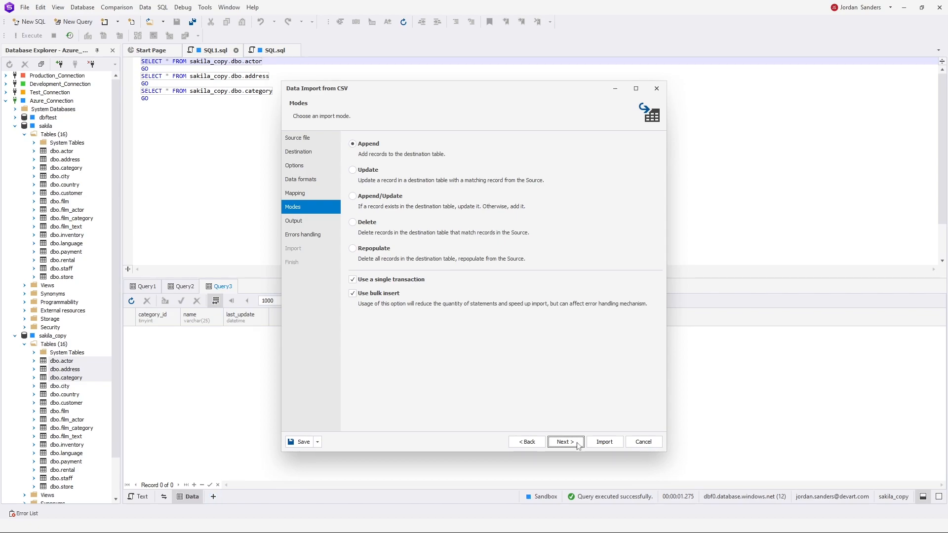
- Import the data directly to the database in Append mode with a single transaction, bulk insert and a log file, and finish the wizard
left_click(566, 442)
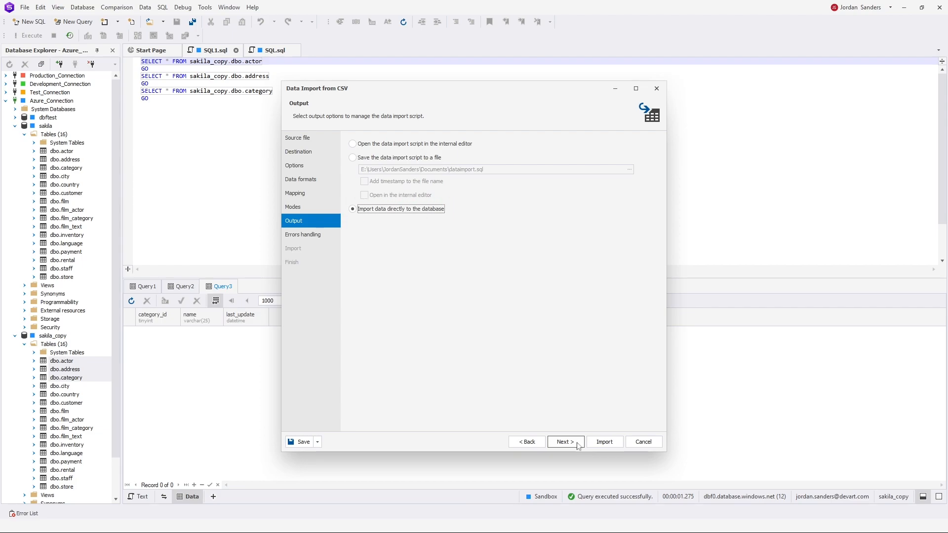
left_click(564, 441)
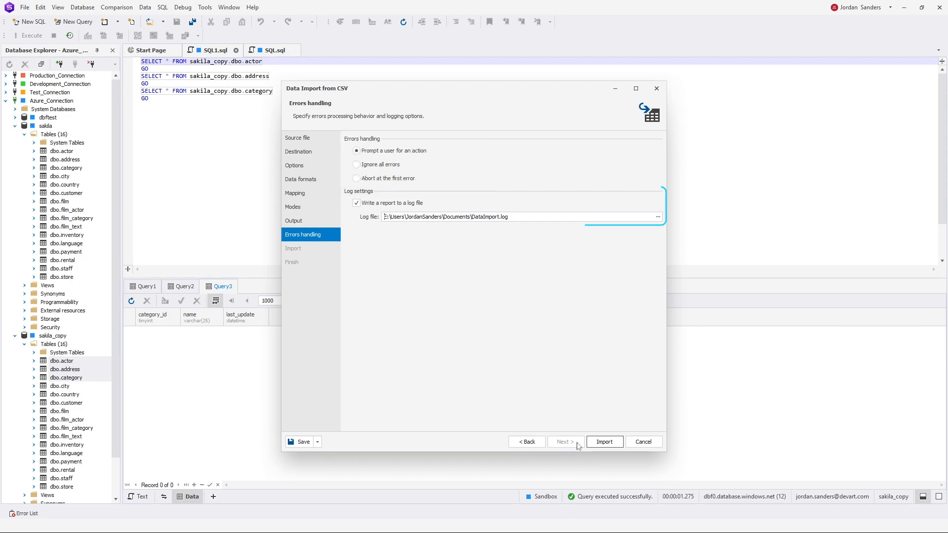
left_click(614, 444)
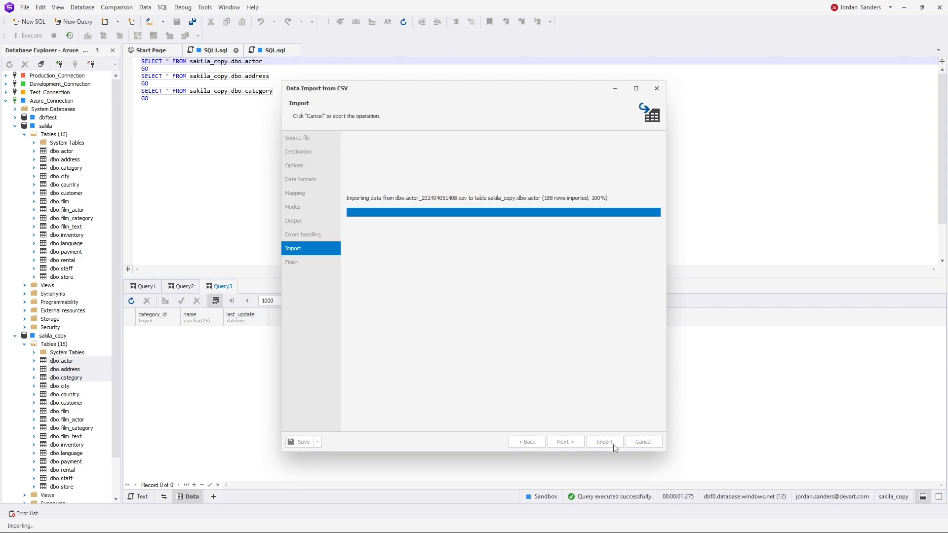
left_click(605, 442)
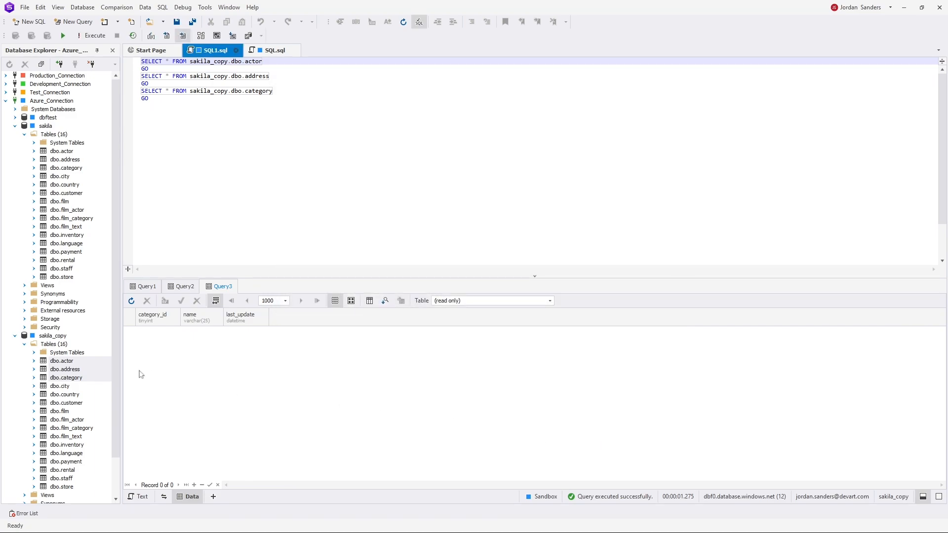
- Retrieve the data of the dbo.actor table in sakila_copy to check the imported records
right_click(81, 361)
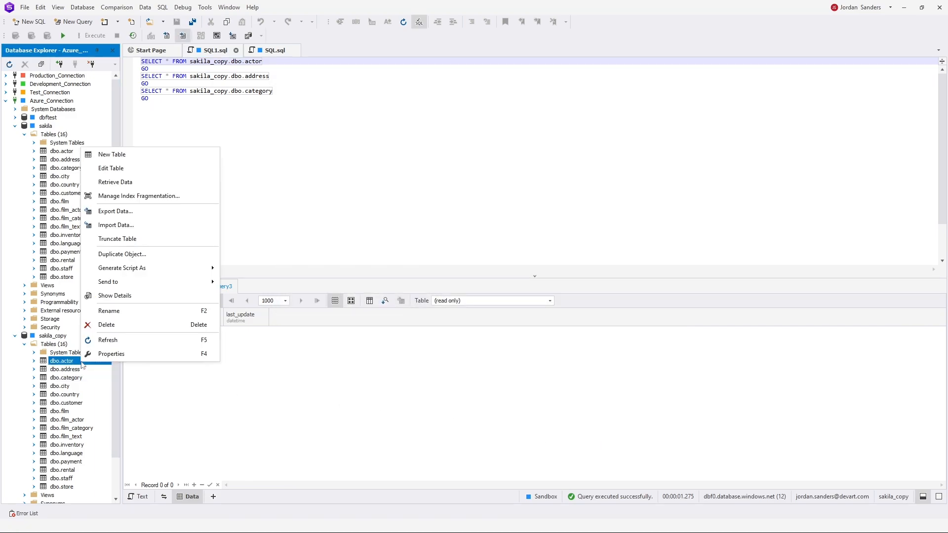
left_click(147, 184)
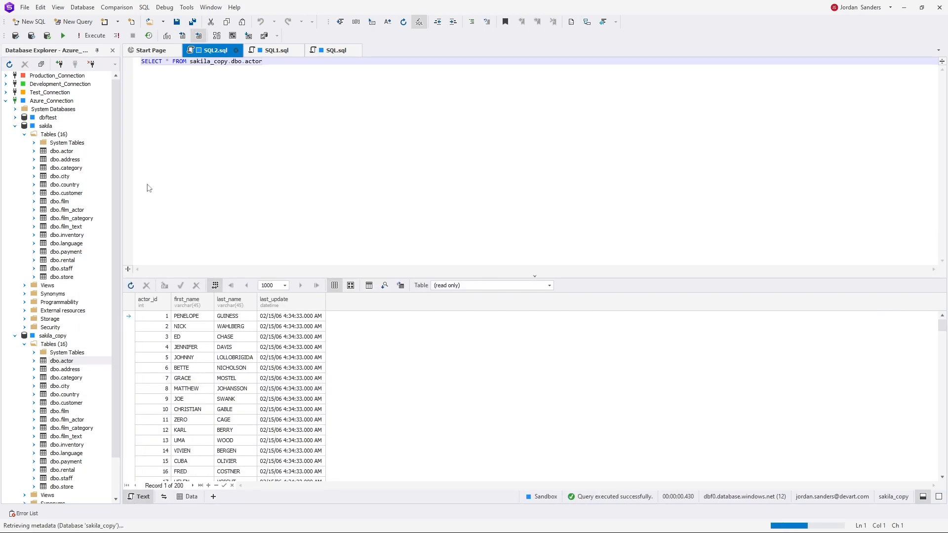